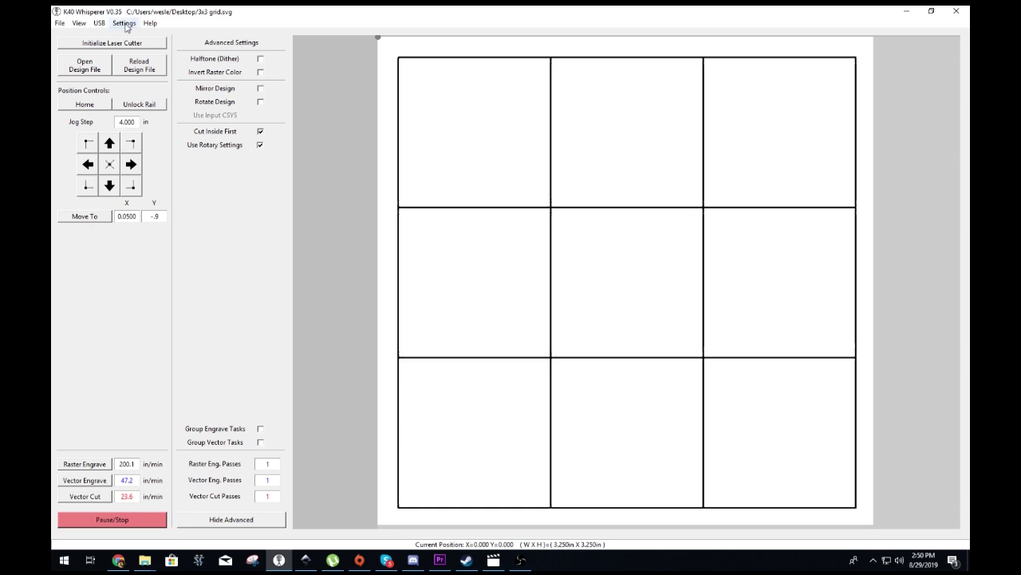
Step: Set the rotary scale factor for the Y axis to .76 in the rotary settings
left_click(125, 25)
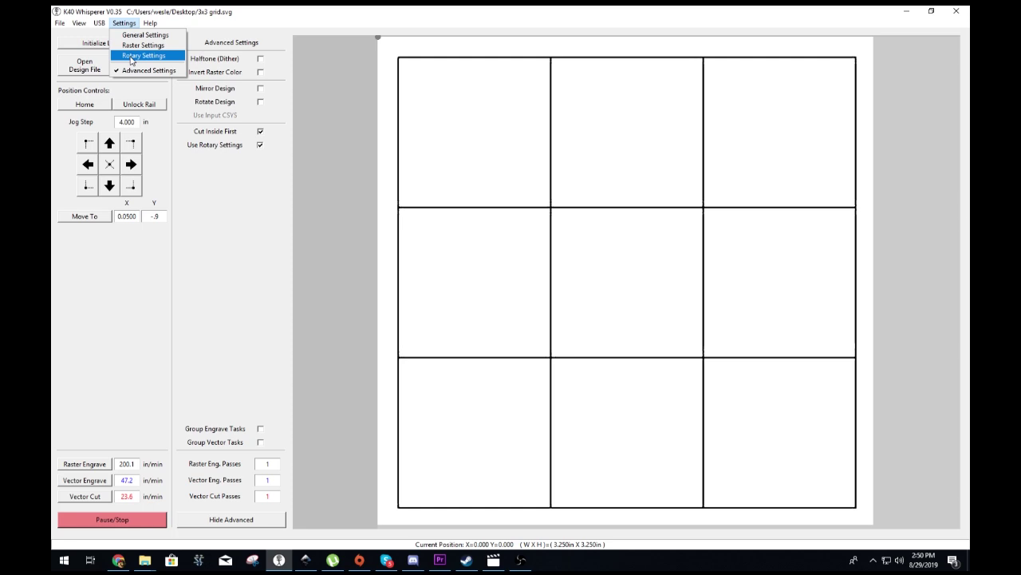
left_click(132, 57)
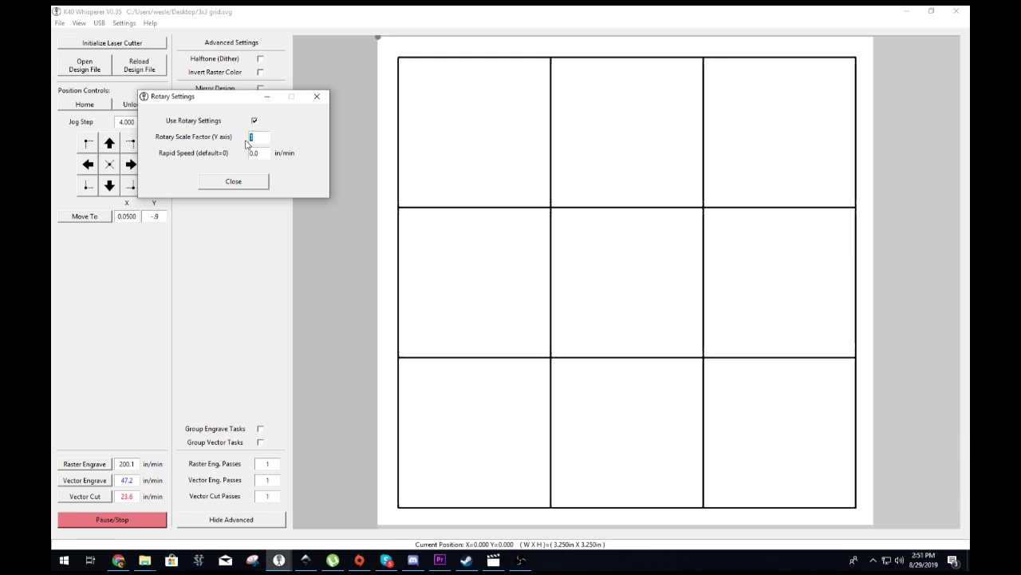
key("BackSpace")
type(".76")
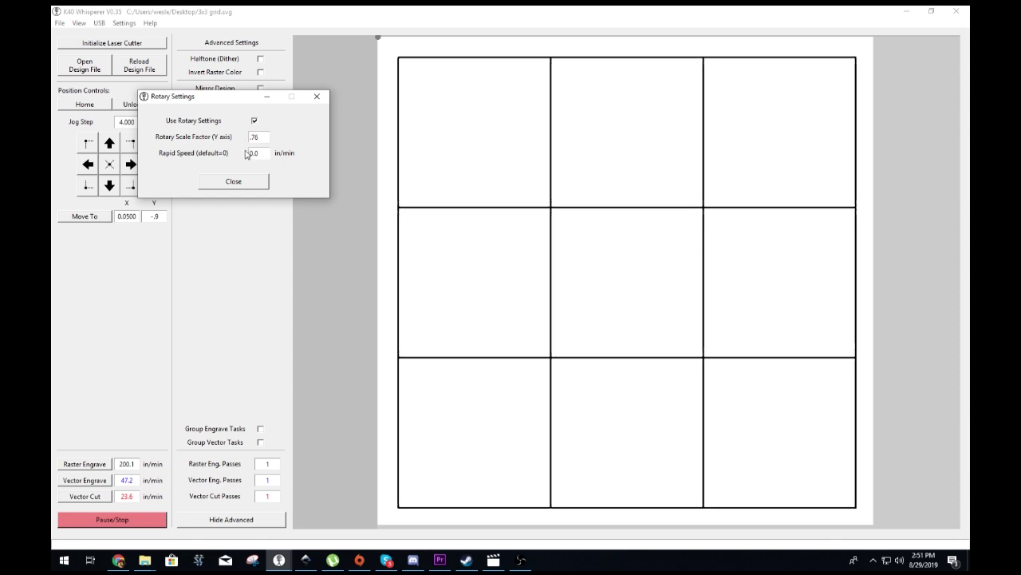
left_click(248, 181)
Step: Save the general settings to the configuration file, replacing the existing one, and start the raster engraving
left_click(124, 23)
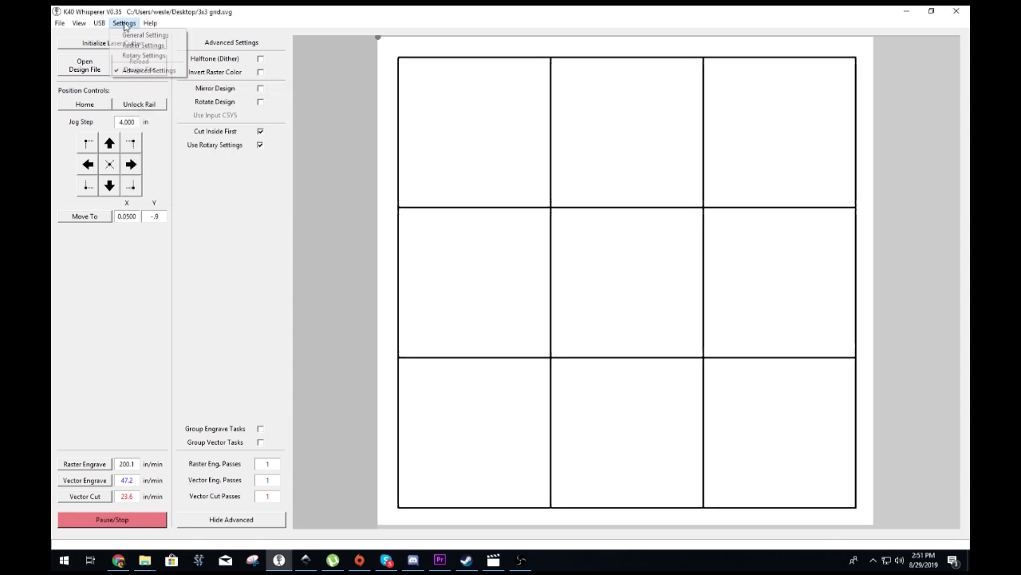
left_click(132, 35)
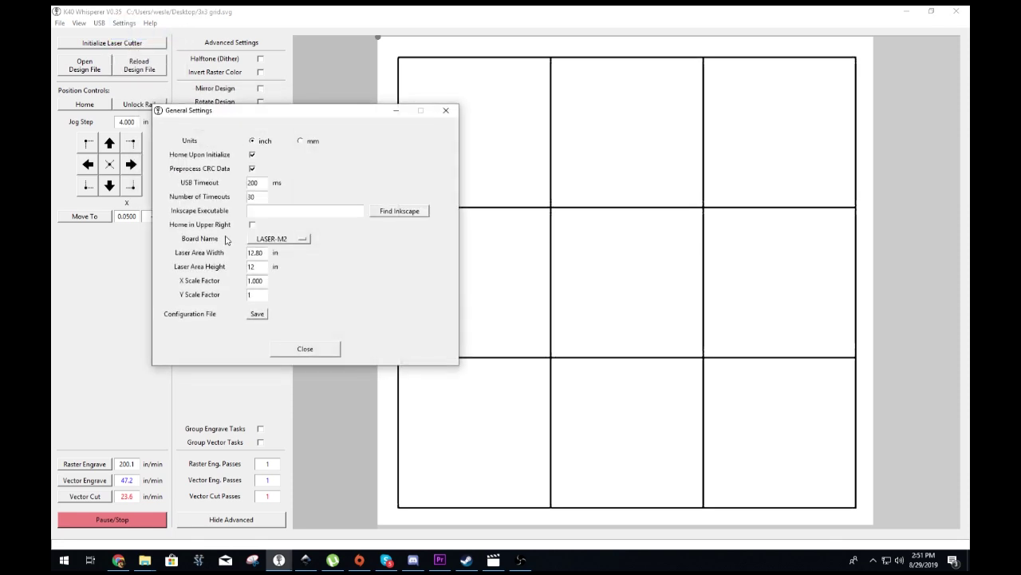
left_click(257, 315)
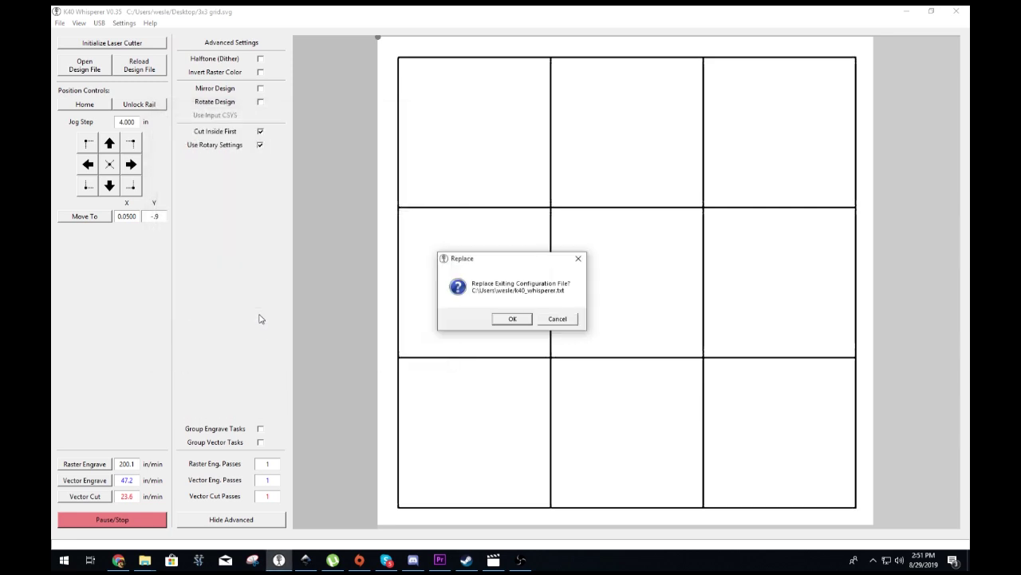
left_click(511, 322)
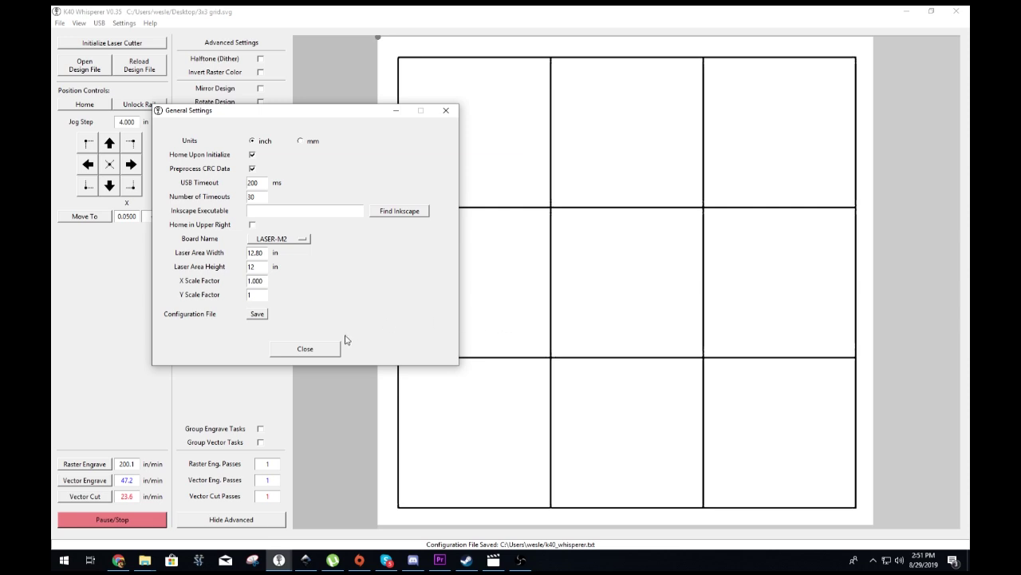
left_click(319, 352)
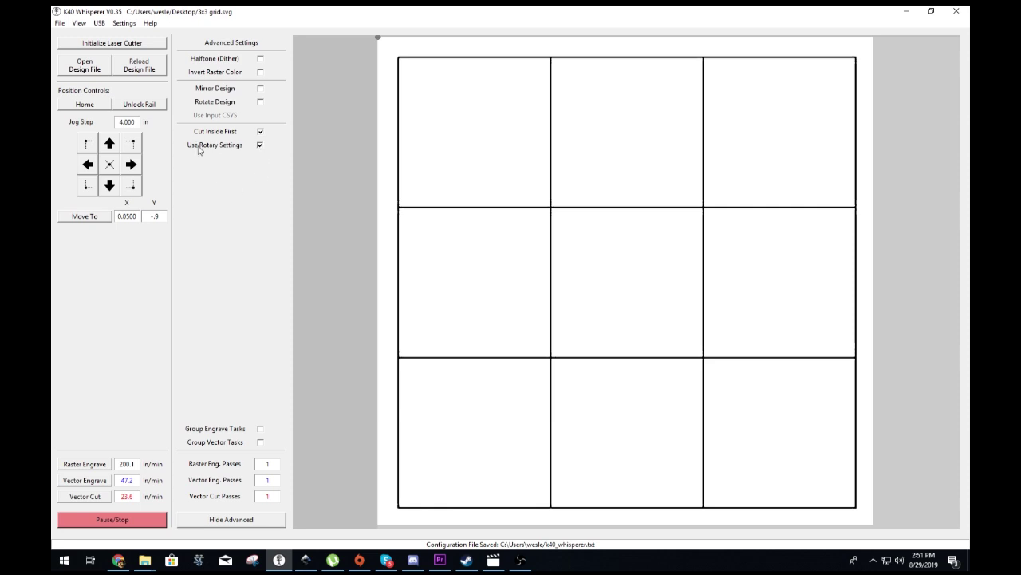
left_click(99, 465)
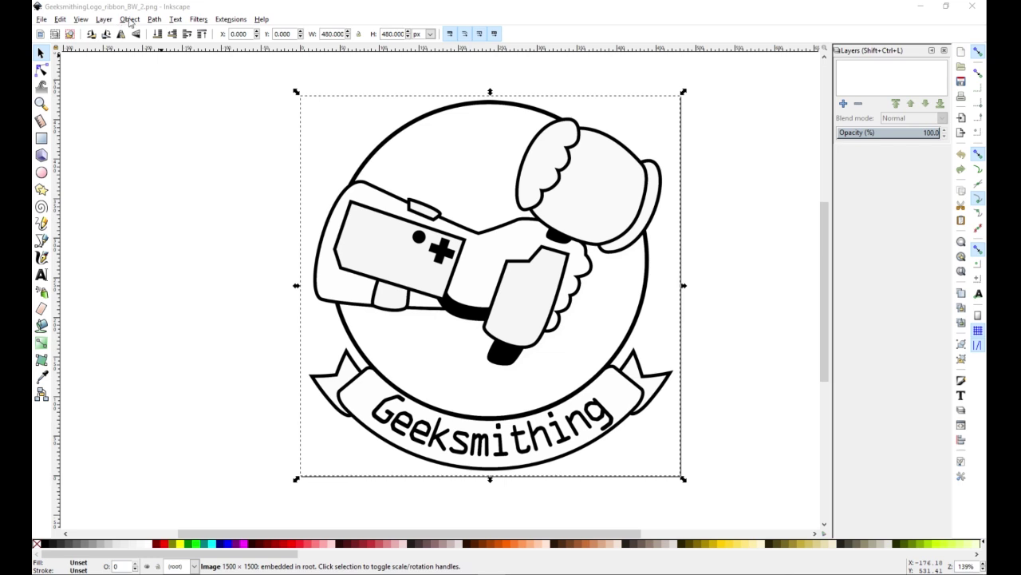
Step: In Inkscape, trace the Geeksmithing logo bitmap into a path using brightness cutoff at threshold 0.450 with live preview enabled
left_click(180, 109)
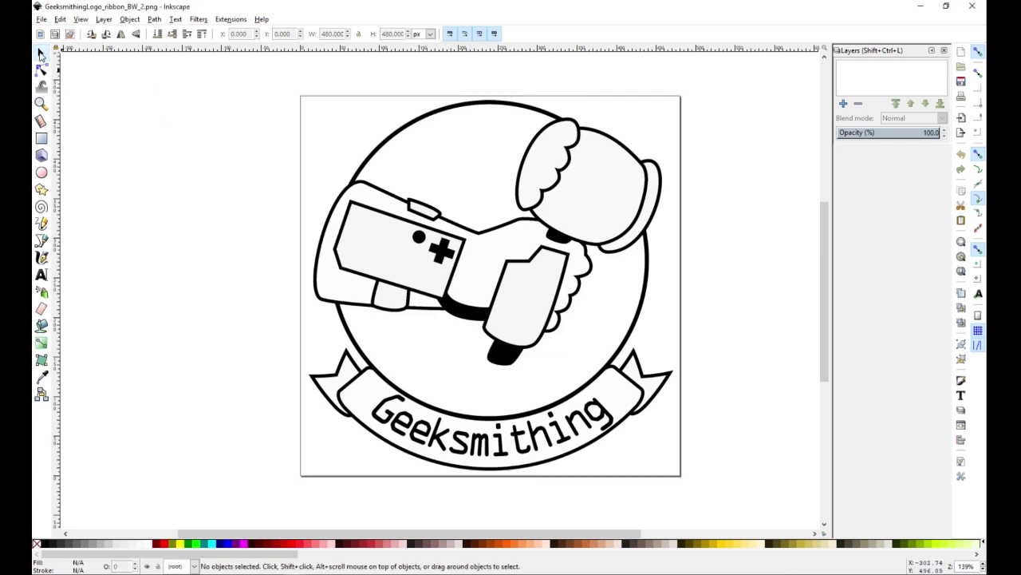
left_click(363, 172)
left_click(154, 21)
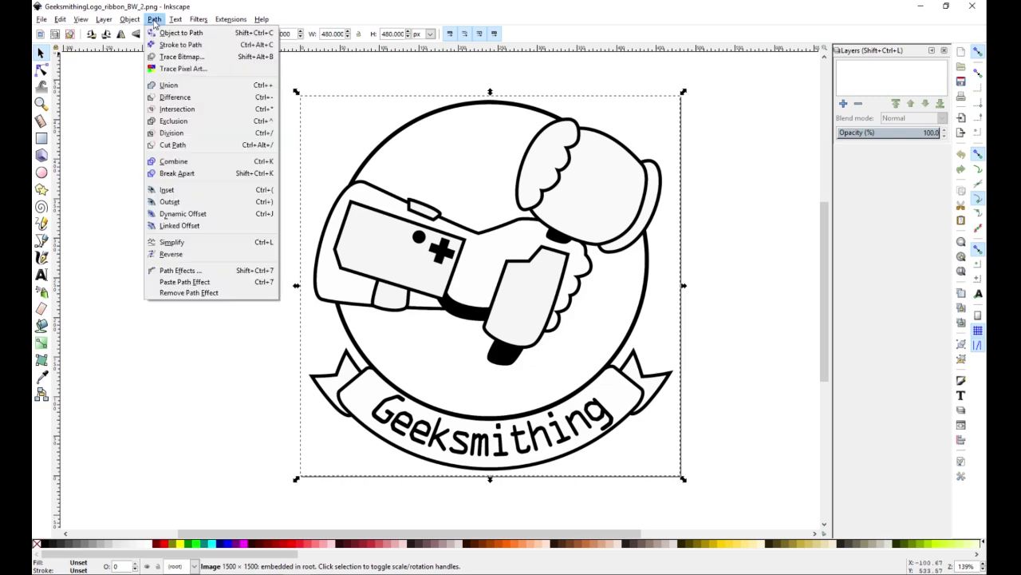
left_click(167, 57)
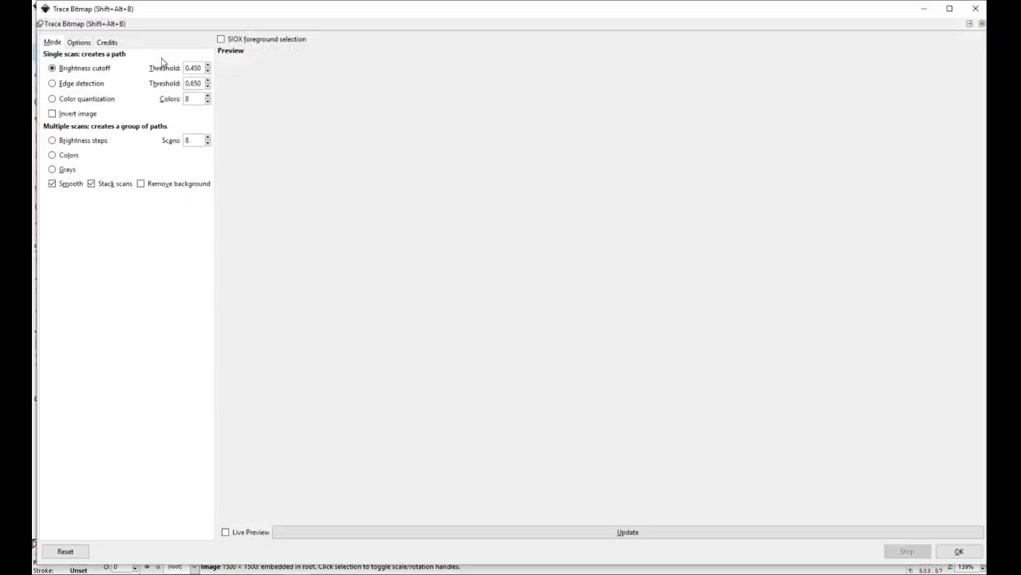
mouse_move(120, 8)
left_mouse_down()
mouse_move(348, 153)
mouse_move(663, 230)
mouse_move(729, 111)
mouse_move(688, 96)
left_mouse_up()
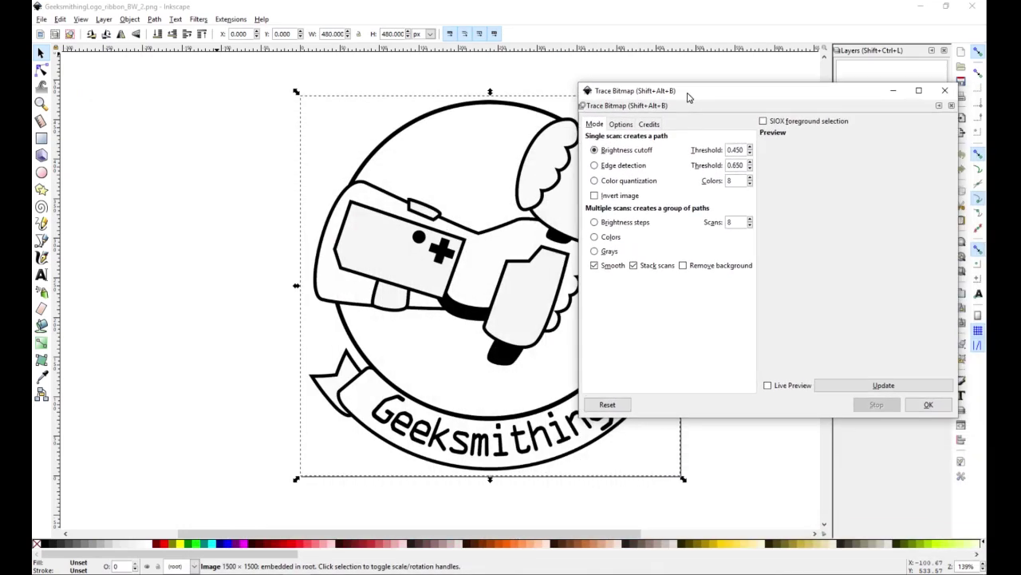
left_click(768, 385)
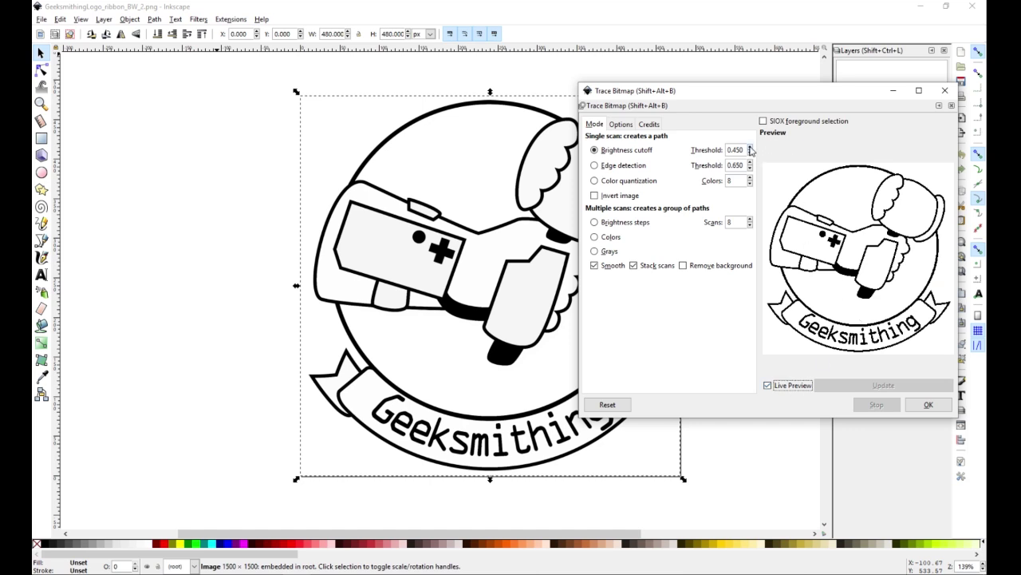
left_click(929, 406)
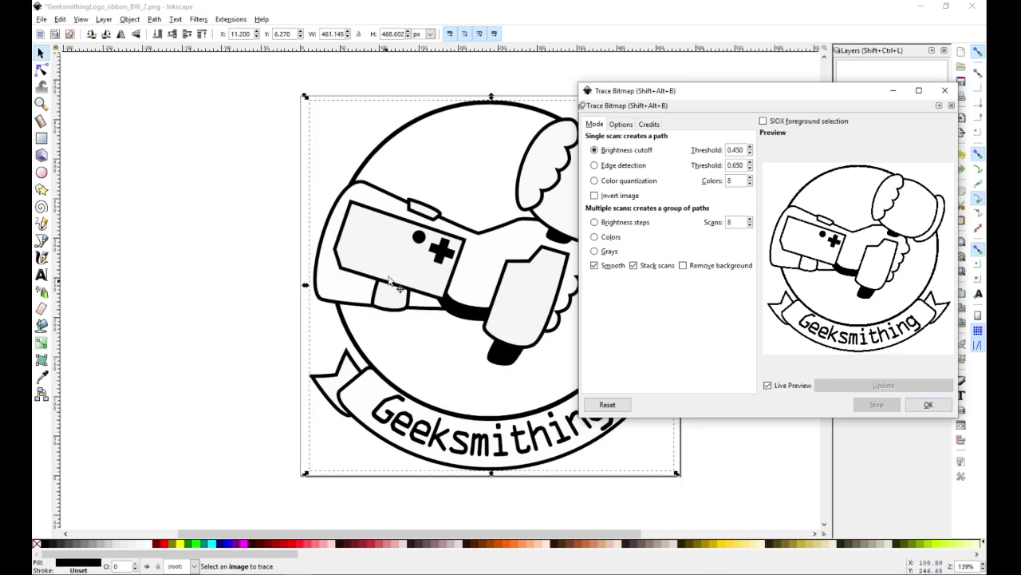
Step: Move the traced Geeksmithing path aside, delete the original bitmap, and move the path back onto the page
left_click_drag(449, 273, 231, 252)
left_click(944, 91)
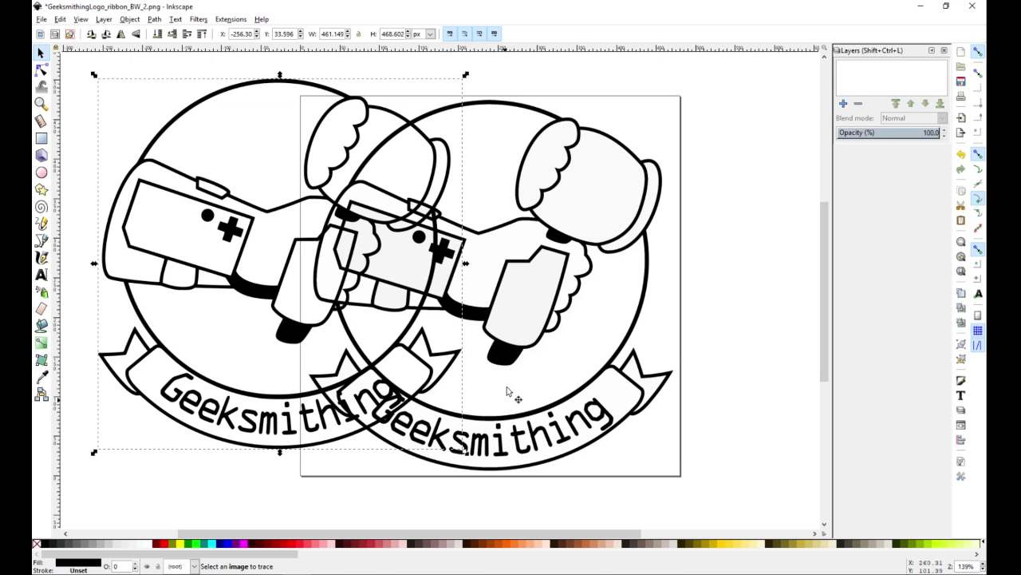
left_click(564, 355)
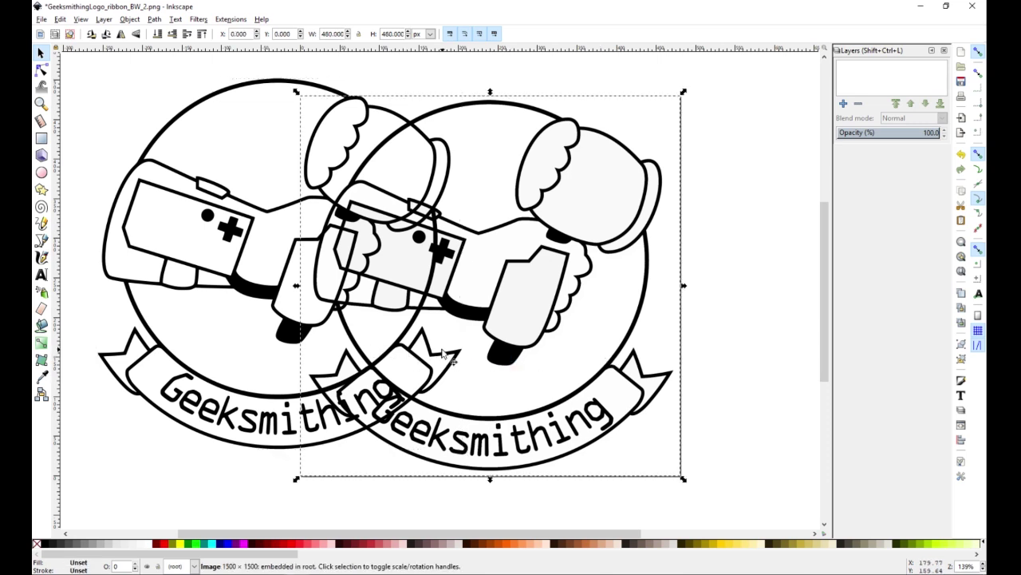
key("Delete")
left_click_drag(319, 346, 559, 374)
Step: Import the GB logo image and trace it into a path scaled to 500 px wide
key("ctrl+i")
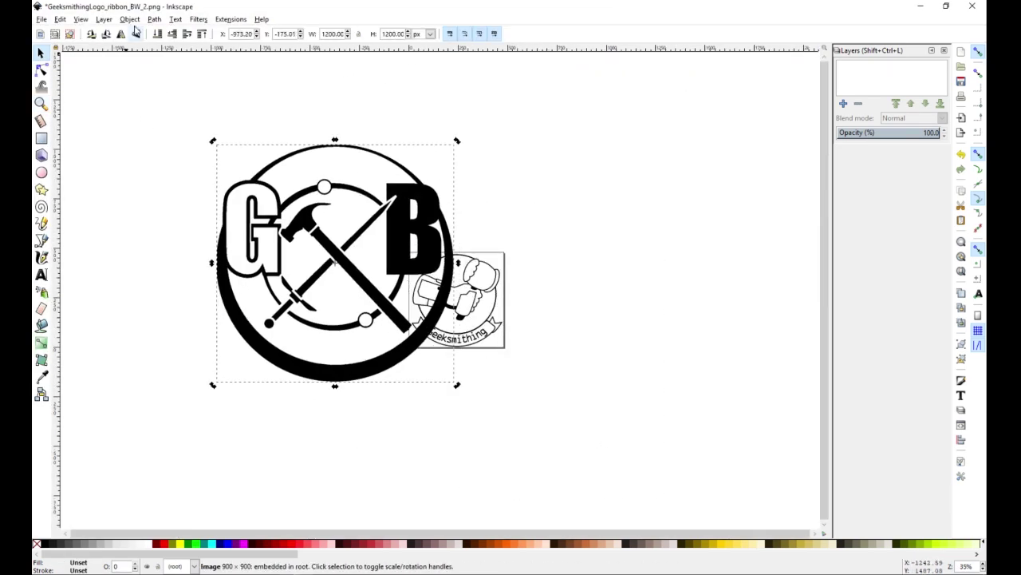
key("shift+alt+b")
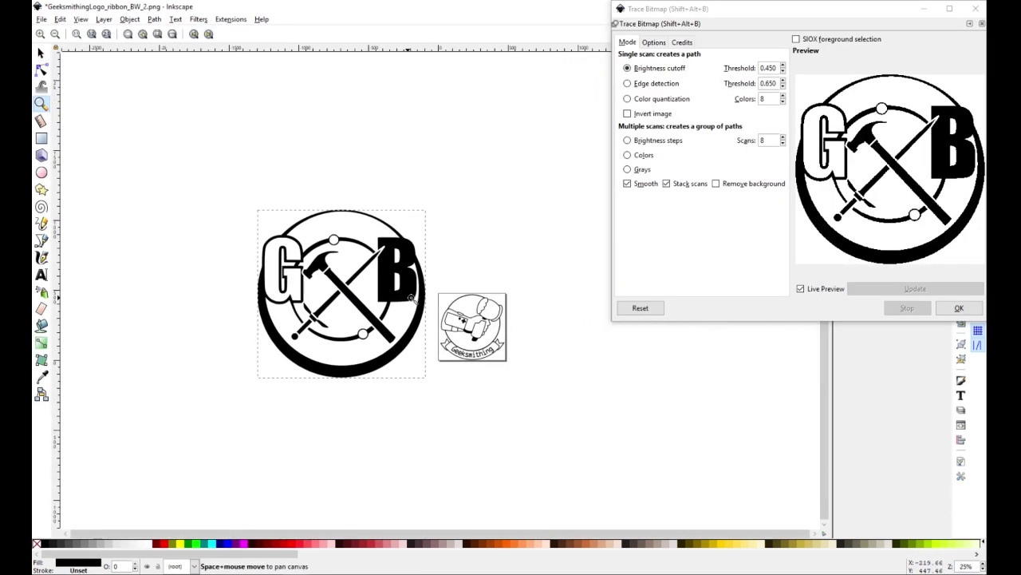
double_click(338, 34)
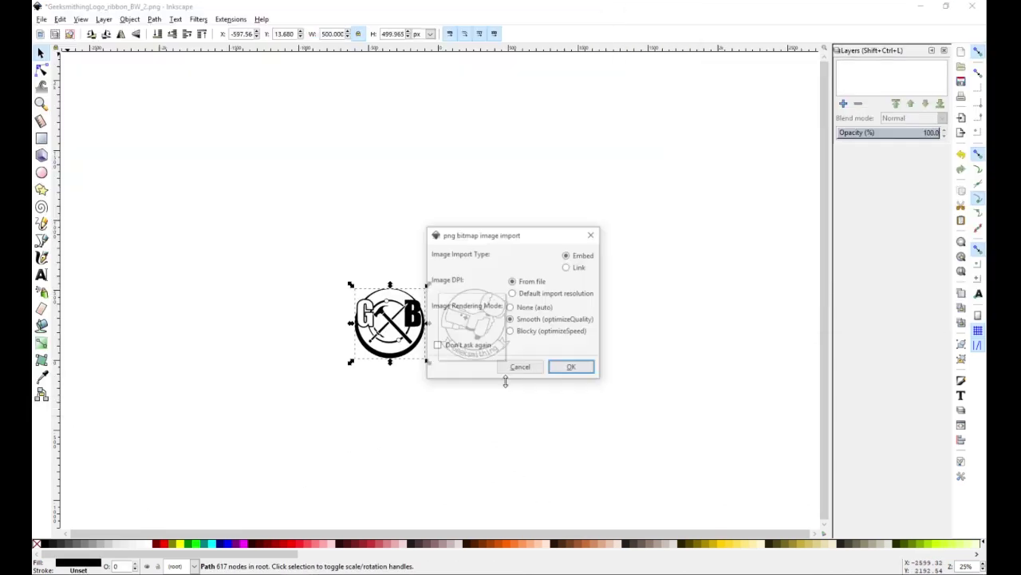
Step: Import the Josh Makes Stuff logo as an embedded image, trace it into a path, and delete the original bitmap
key("Return")
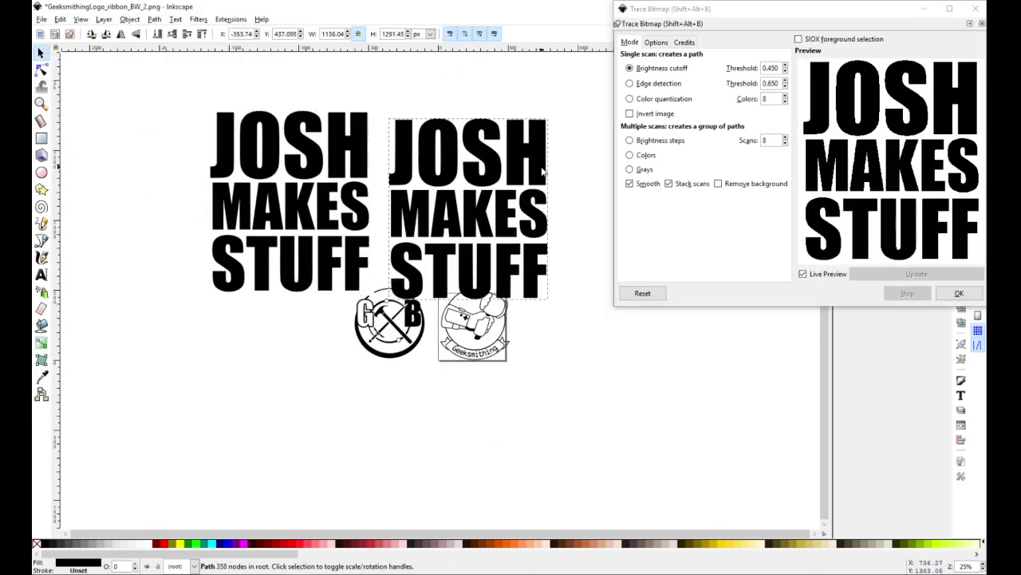
key("Delete")
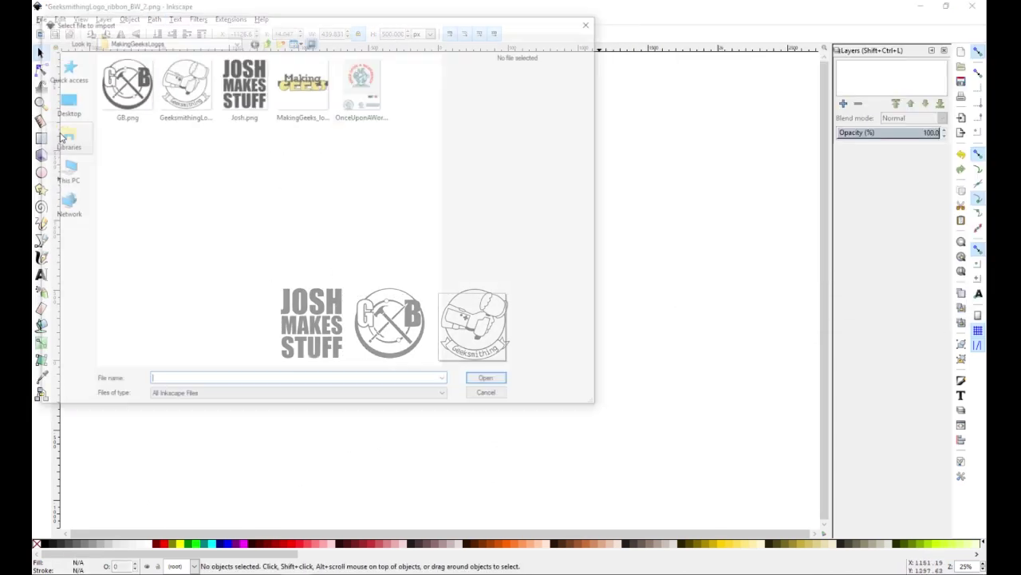
Step: Import the Once Upon a Workbench logo sheet, trace it into a path, and delete the original bitmap
key("Return")
key("z")
left_click(553, 298)
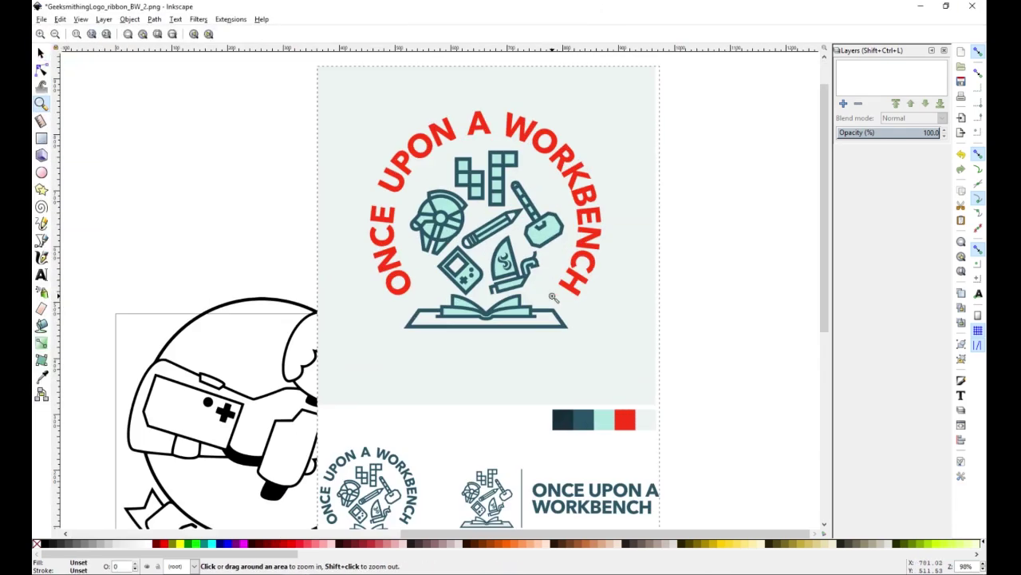
scroll(553, 298, "right", 5)
key("s")
left_click(263, 240)
left_click(154, 18)
left_click(180, 55)
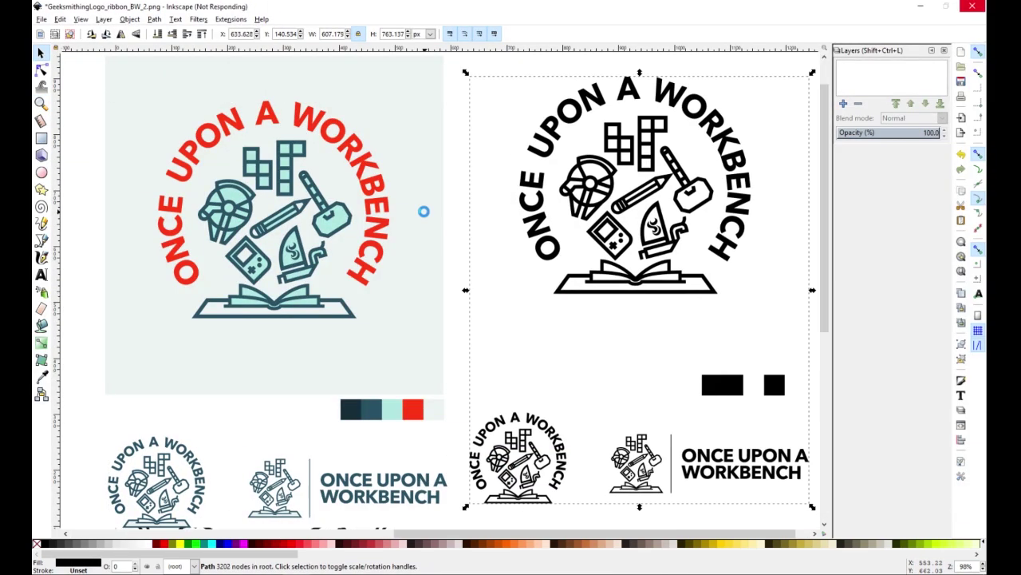
key("Delete")
Step: Remove the colour swatches and smaller logo variants from the Once Upon a Workbench path and place it beside the Geeksmithing logo
key("n")
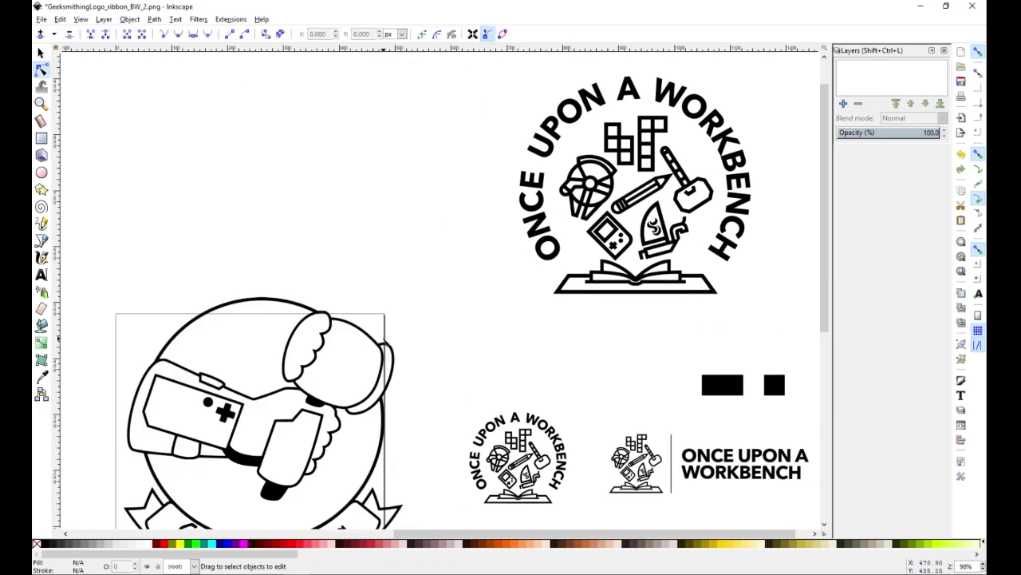
key("ctrl+a")
scroll(285, 319, "down", 3)
key("s")
left_click(604, 296)
scroll(429, 427, "up", 2)
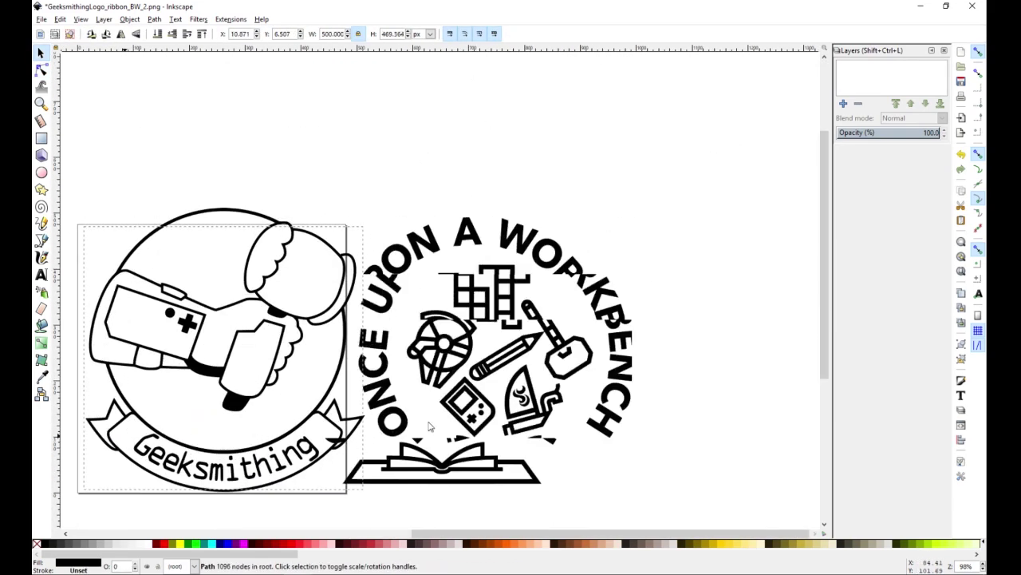
Step: Bring in the Making Geeks logo, trace it into a path, and place it below the Geeksmithing logo without its bitmap
key("5")
key("ctrl+v")
key("shift+alt+b")
left_click(410, 66)
left_click(410, 71)
left_click(280, 42)
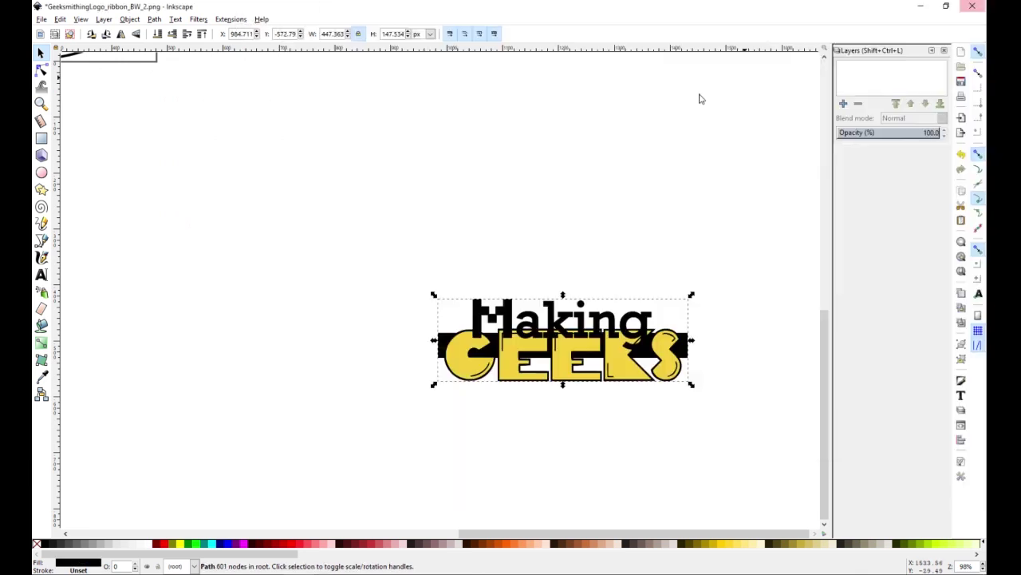
scroll(699, 98, "up", 3)
scroll(486, 205, "down", 5)
key("F3")
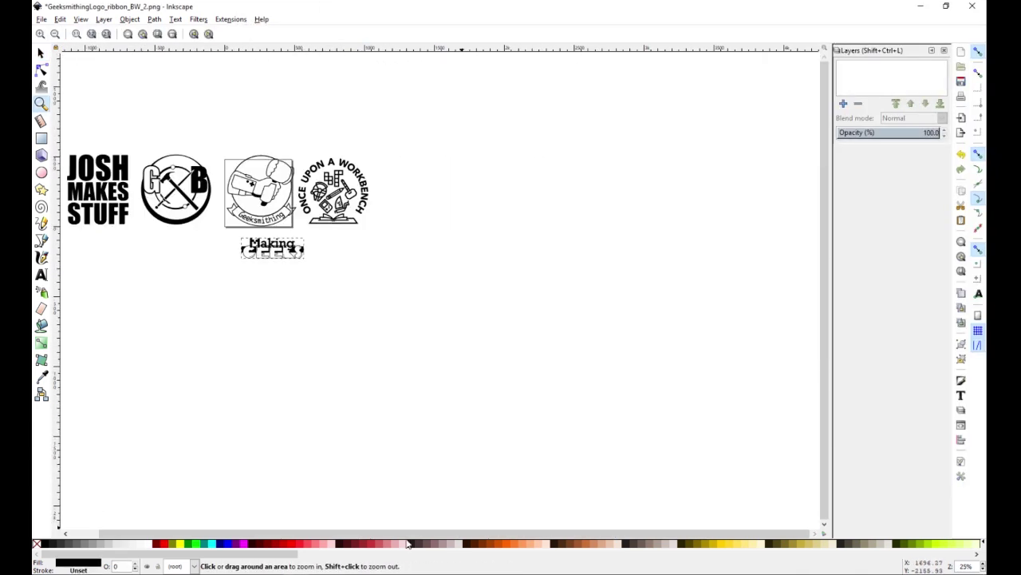
scroll(410, 527, "left", 1)
Step: Set both the display units and the custom page size units to inches in the document properties
left_click(40, 18)
mouse_move(103, 18)
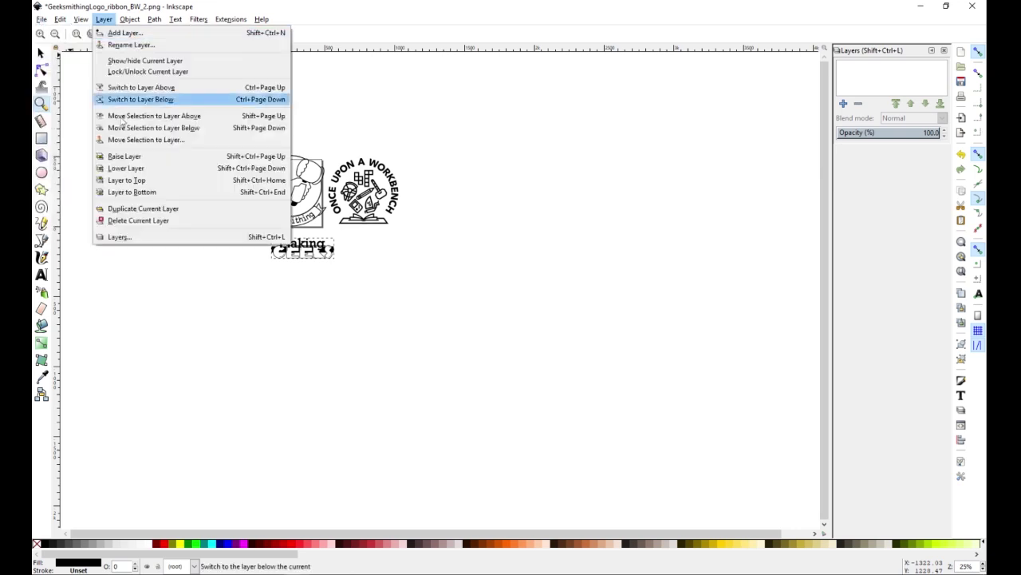
mouse_move(41, 18)
left_click(70, 206)
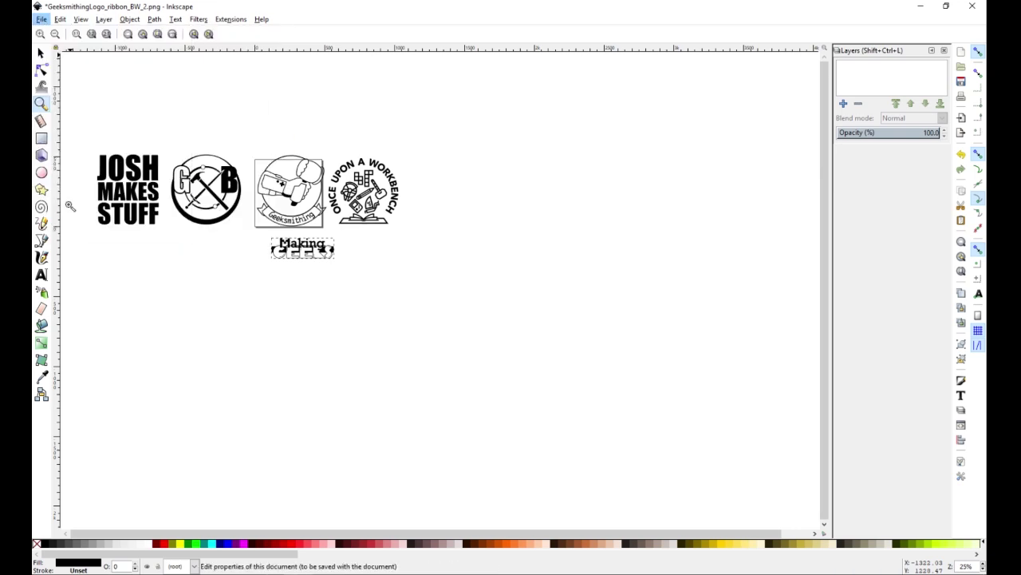
left_click_drag(851, 54, 607, 74)
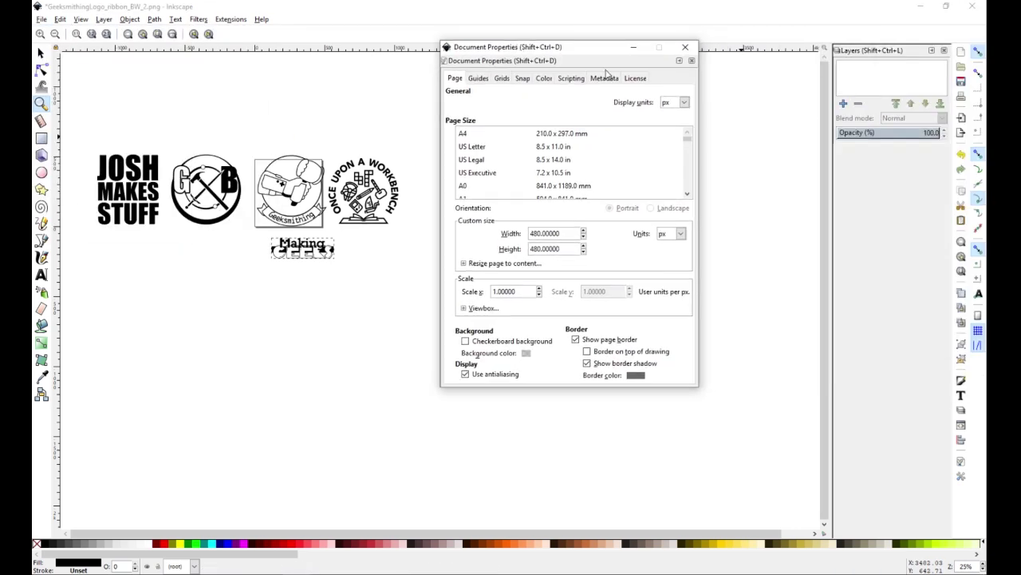
left_click(675, 102)
left_click(671, 170)
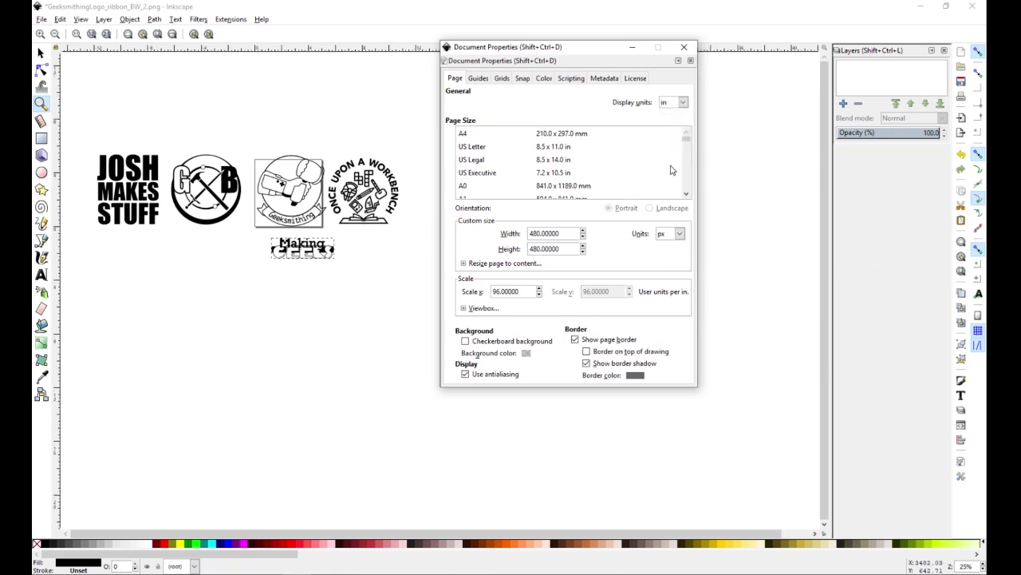
left_click(679, 234)
left_click(672, 289)
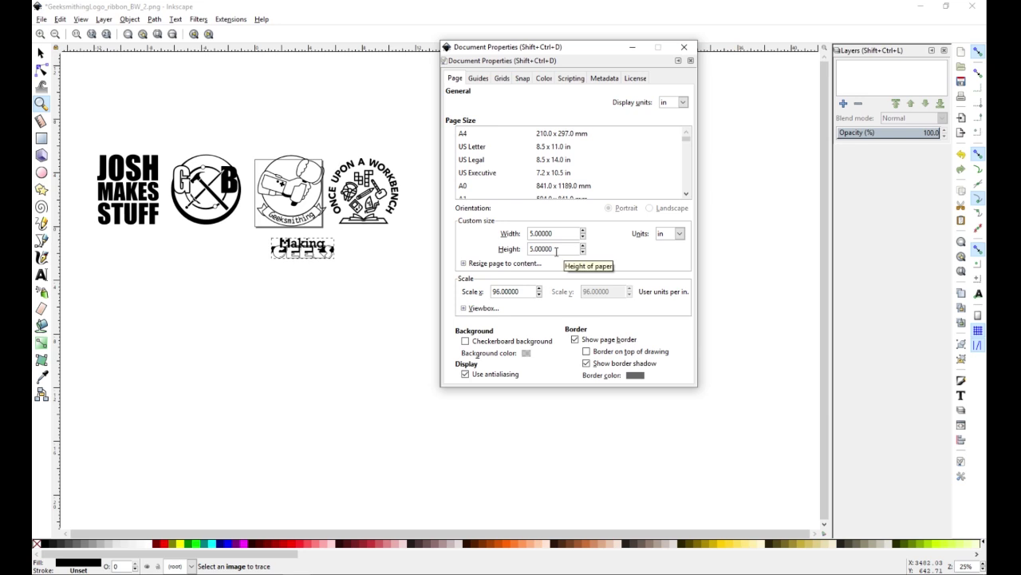
Step: Set the custom page height to 6 in
left_click_drag(556, 250, 512, 252)
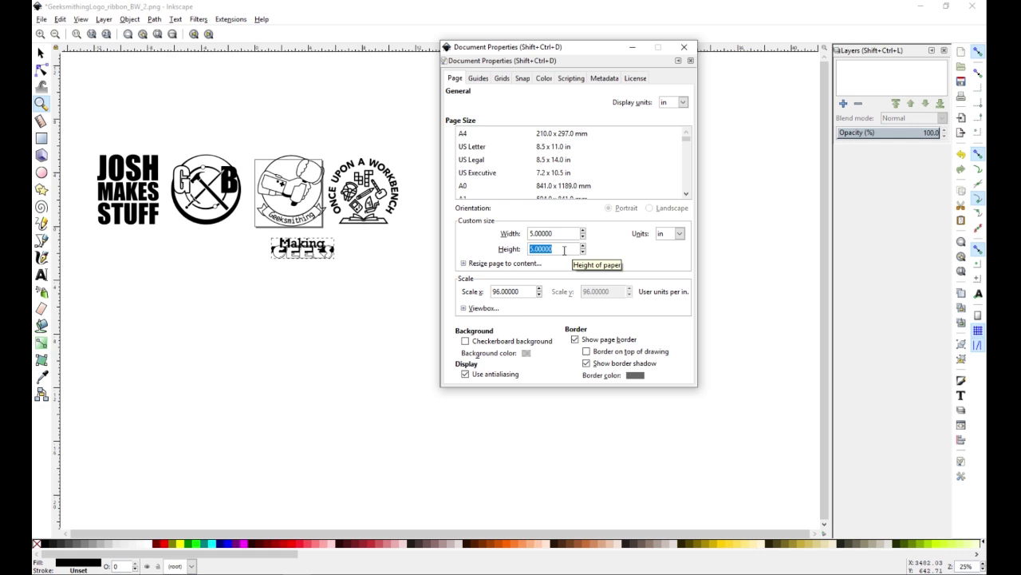
type("6")
key("shift+Tab")
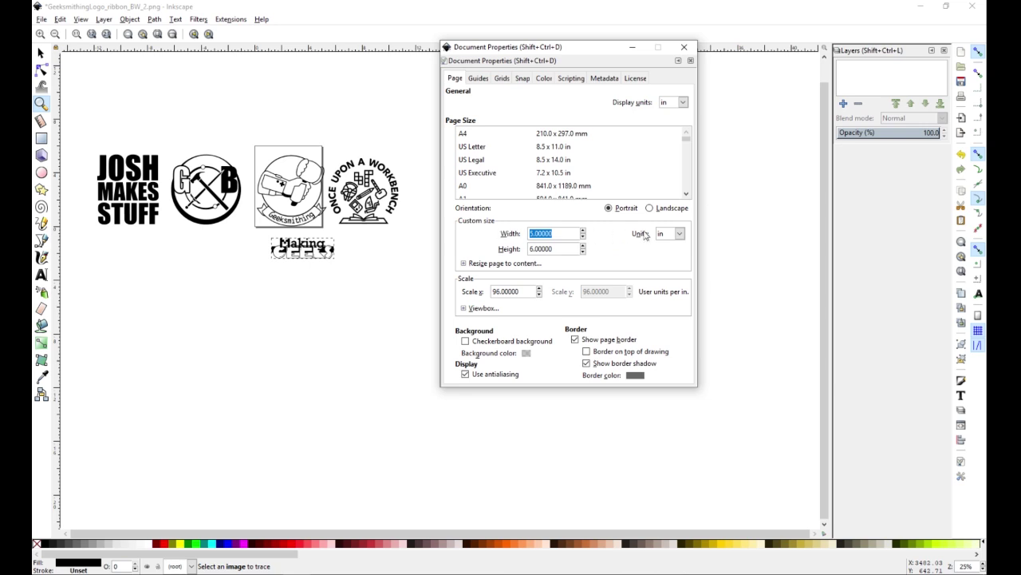
Step: Set the custom page width to 8.8 in and close the document properties
type("8")
type(".79")
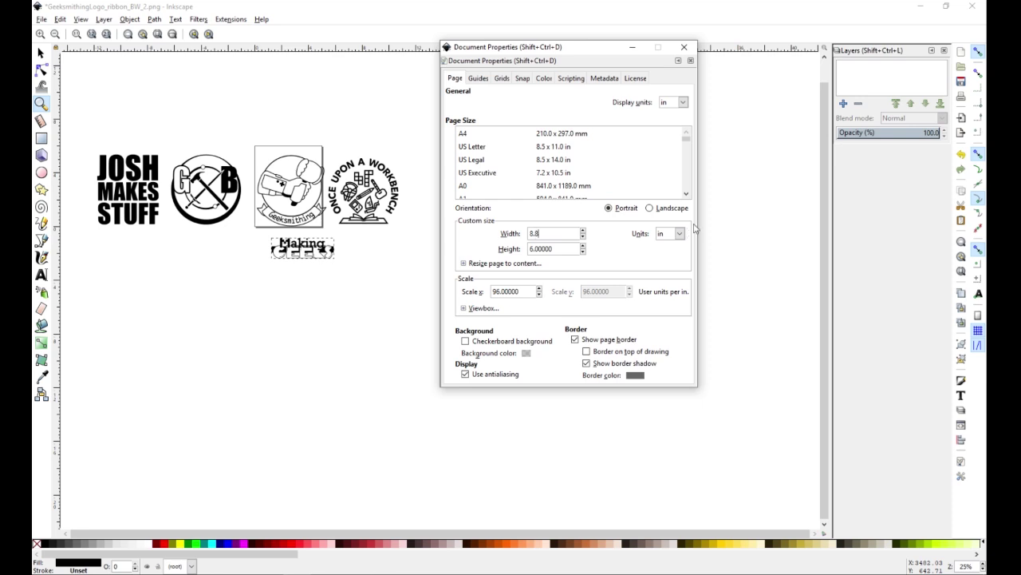
key("Return")
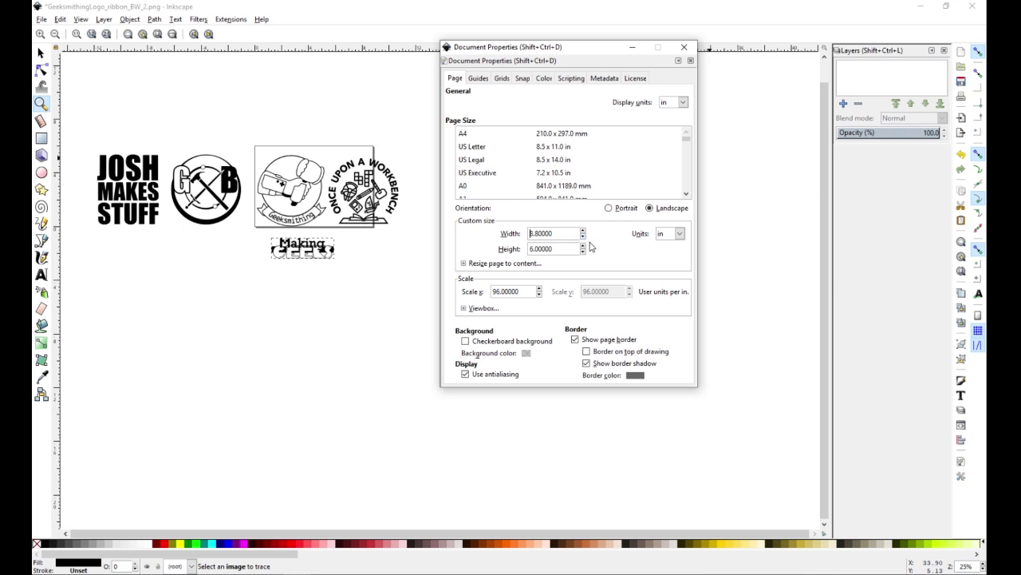
left_click(689, 53)
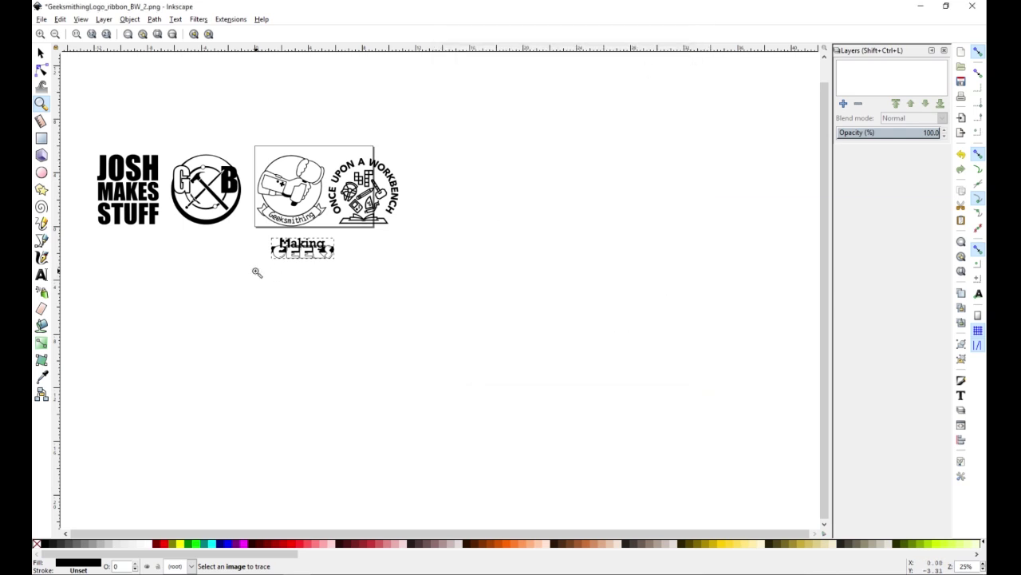
Step: Arrange the logos on the page with Josh Makes Stuff and GB above Geeksmithing and Once Upon a Workbench, and Making Geeks beside them
left_click(359, 322)
key("s")
key("ctrl+a")
left_click_drag(718, 365, 385, 251)
left_click_drag(275, 244, 606, 240)
left_click(683, 182)
key("ctrl+bracketleft")
left_click(636, 180, "shift")
left_click_drag(636, 179, 499, 251)
left_click(645, 241)
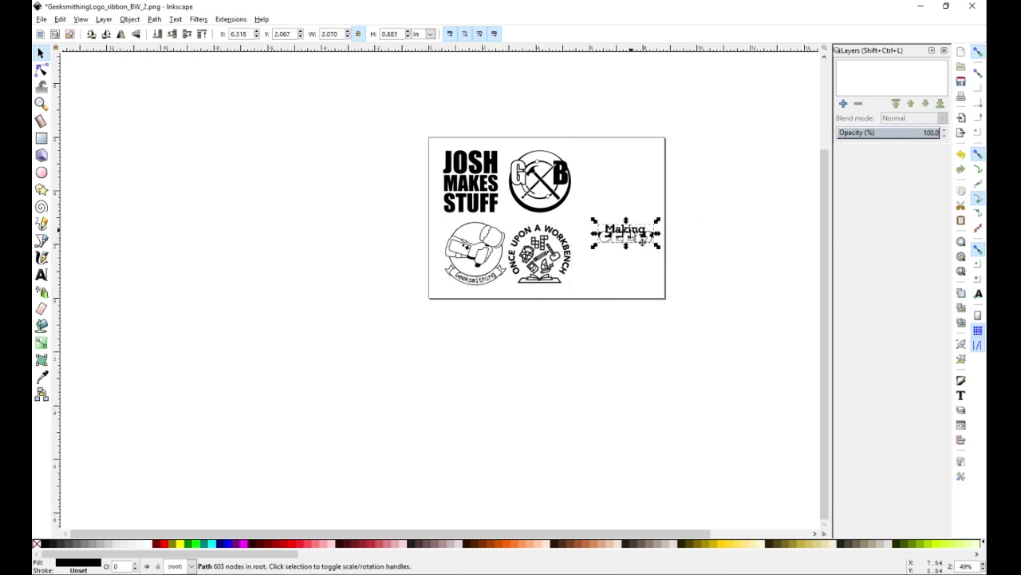
Step: Rotate the Making Geeks logo 90° clockwise and place it upright along the page's right side
left_click(60, 19)
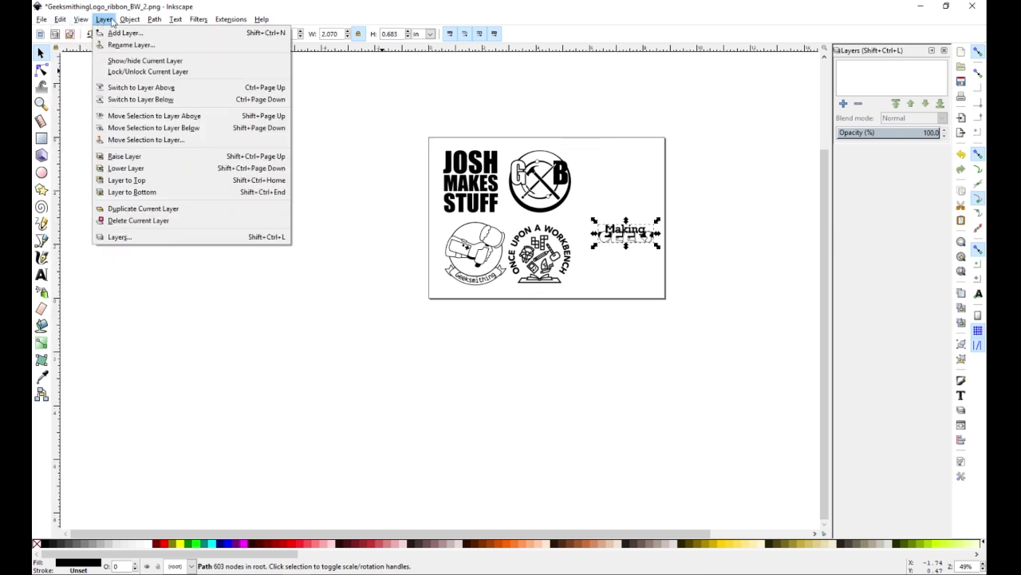
mouse_move(127, 20)
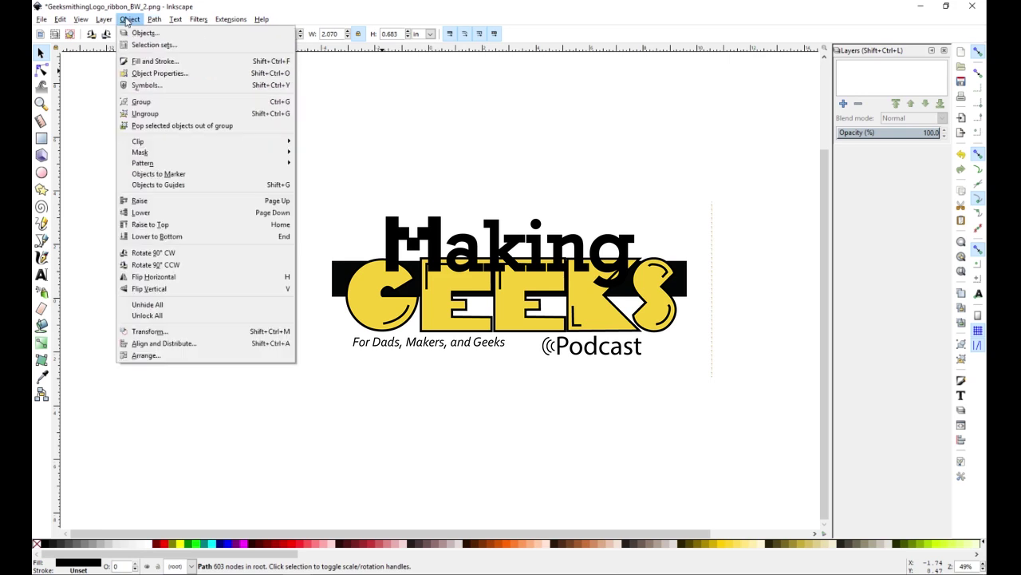
left_click(183, 254)
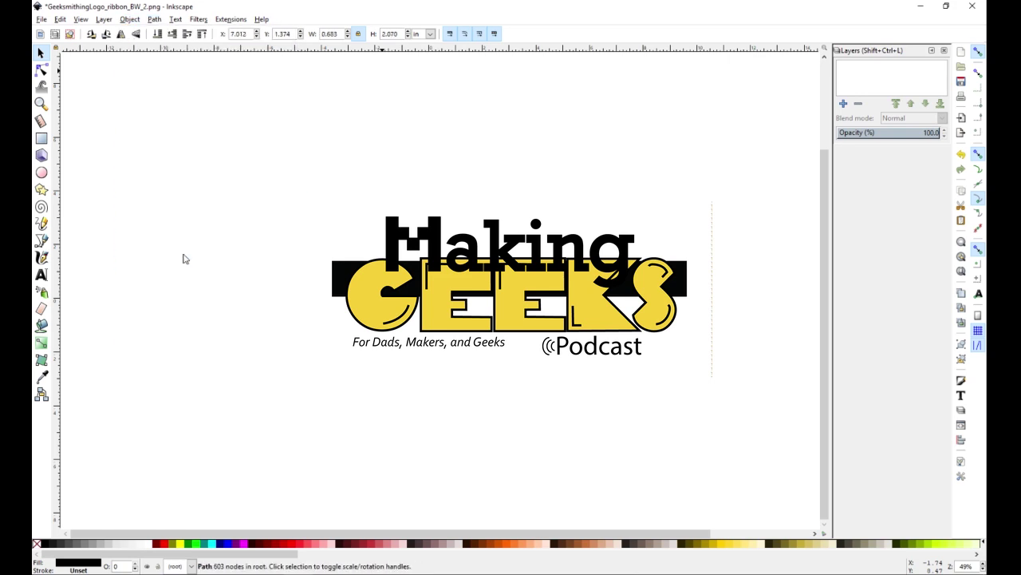
left_click_drag(650, 245, 676, 163)
left_click_drag(630, 238, 628, 243)
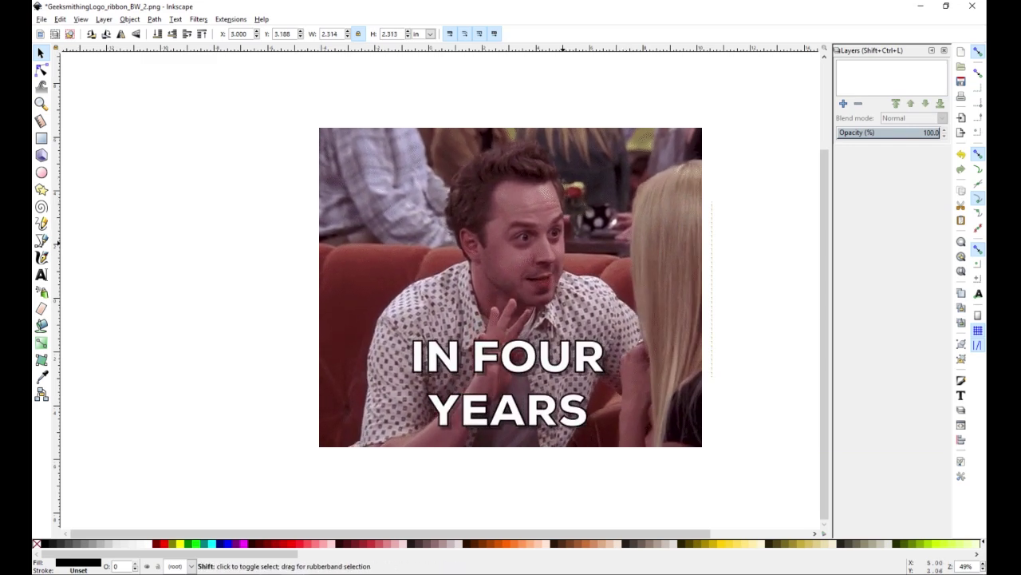
Step: Shift the GB and Once Upon a Workbench logos slightly right and nudge the Making Geeks logo toward the page's right edge
left_click(561, 267, "shift")
left_click_drag(562, 268, 565, 268)
left_click(632, 189)
left_click_drag(633, 189, 644, 191)
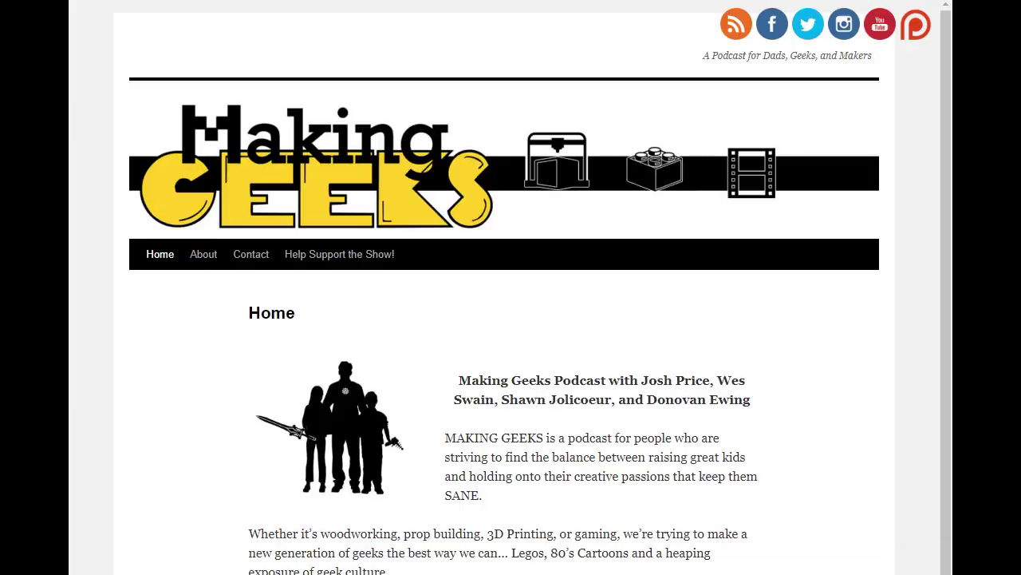
scroll(511, 319, "down", 6)
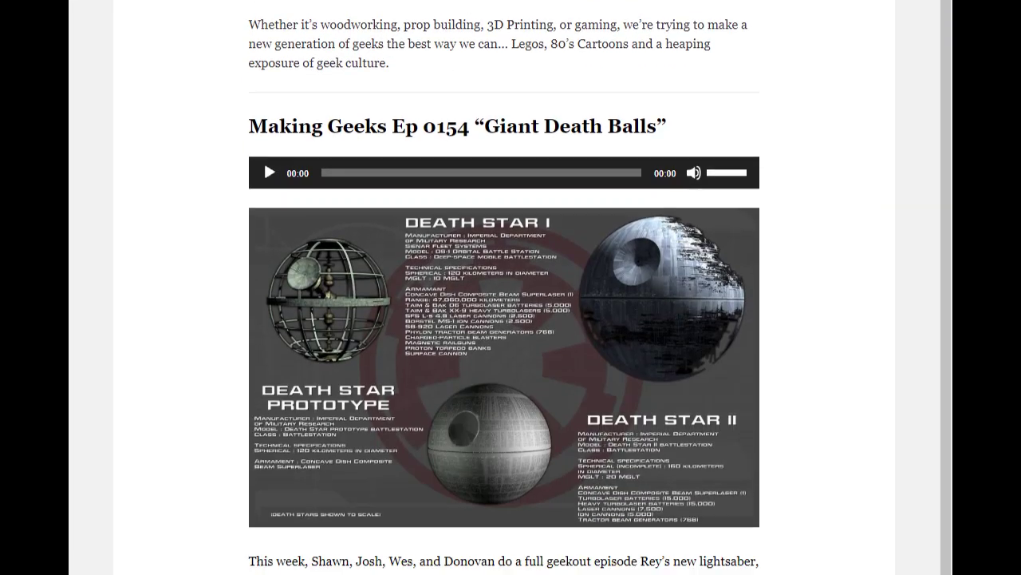
scroll(510, 319, "down", 20)
scroll(511, 319, "down", 20)
scroll(511, 319, "down", 10)
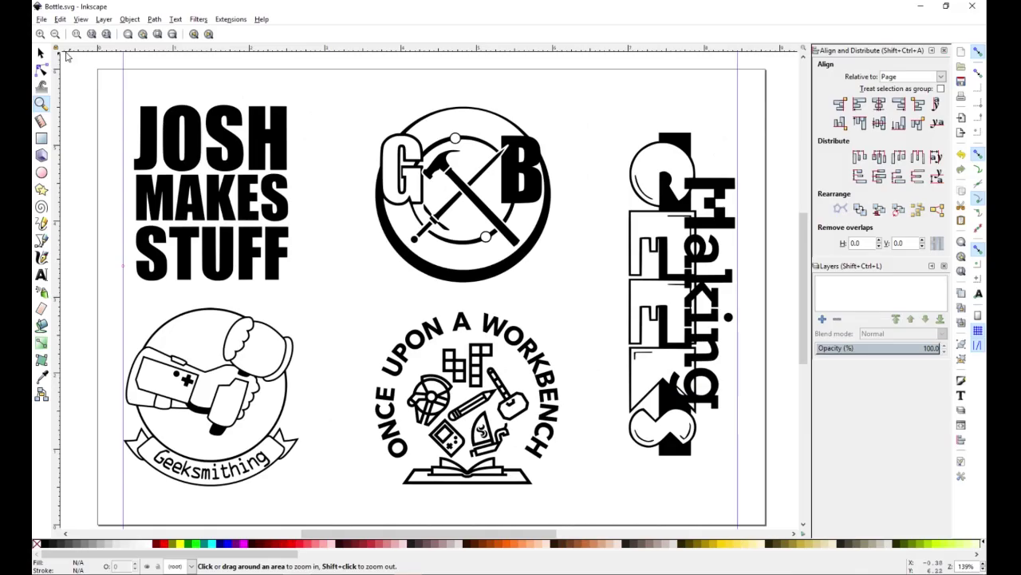
Step: Save the logo layout as an Inkscape SVG named Bottle.svg in the MakingGeeksLogos folder
left_click(42, 19)
left_click(81, 99)
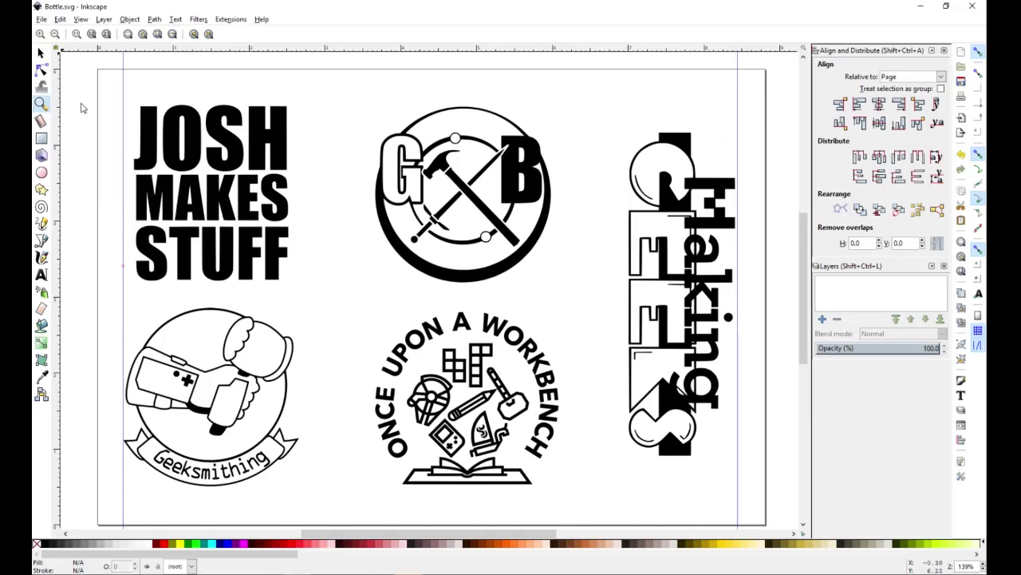
left_click(124, 86)
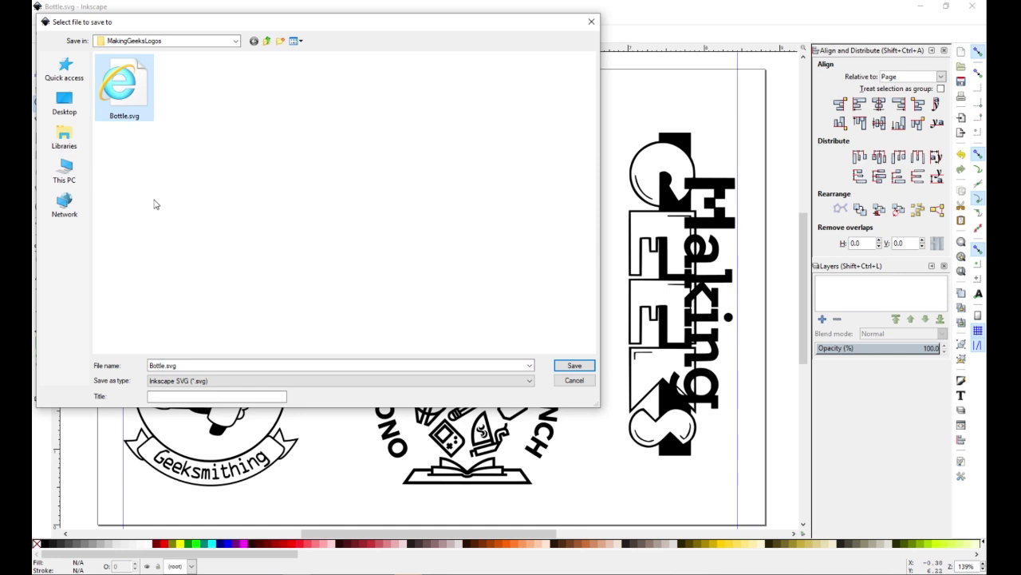
left_click(581, 367)
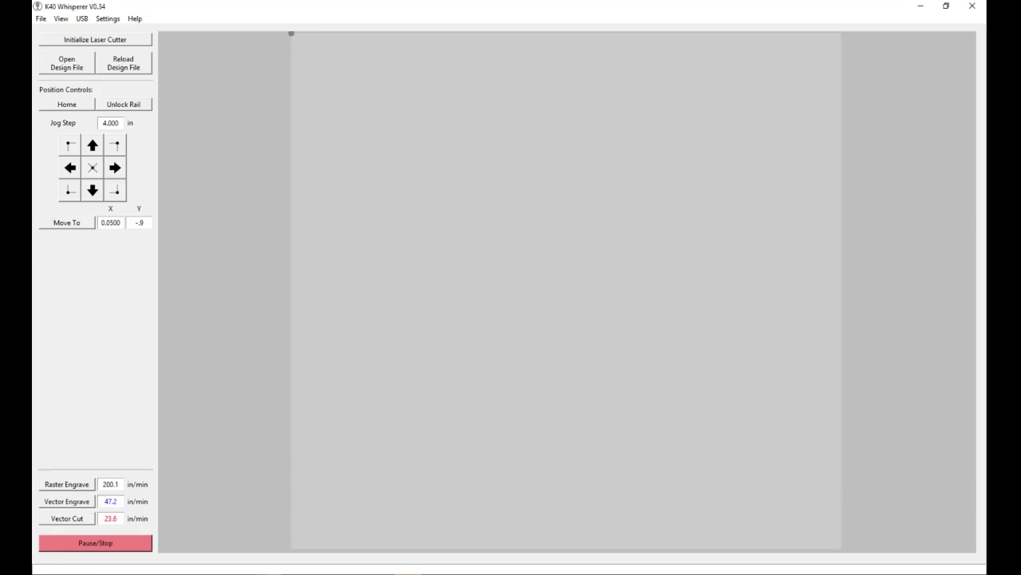
Step: Switch to K40 Whisperer and open the design file Bottle.svg from the MakingGeeksLogos folder
left_click(78, 72)
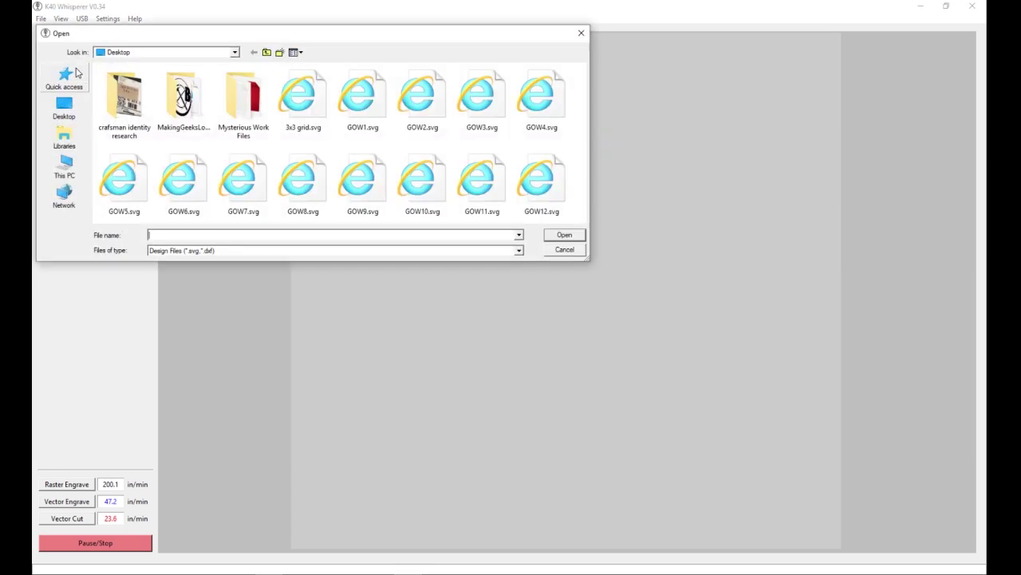
double_click(192, 118)
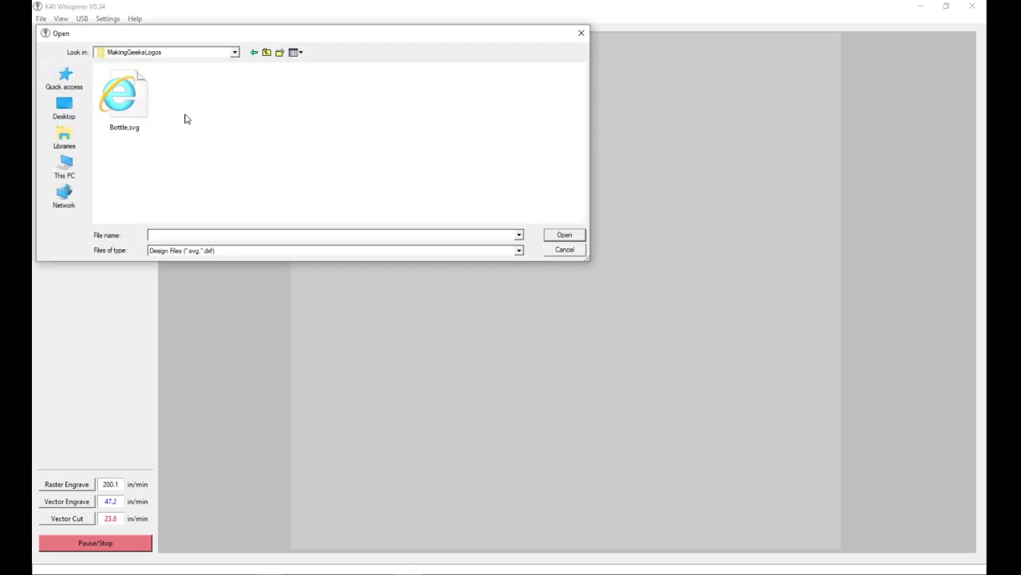
left_click(124, 98)
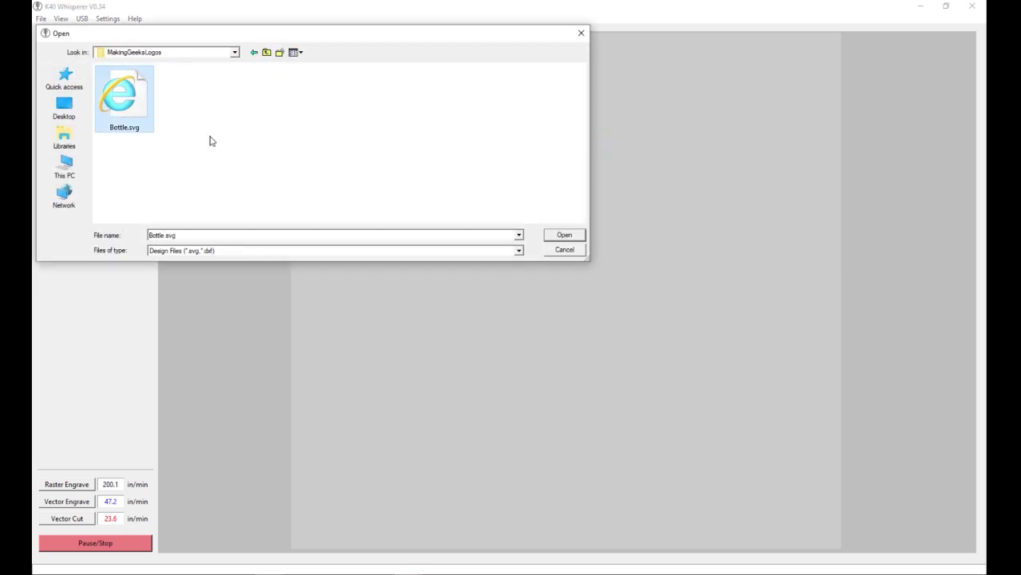
left_click(565, 236)
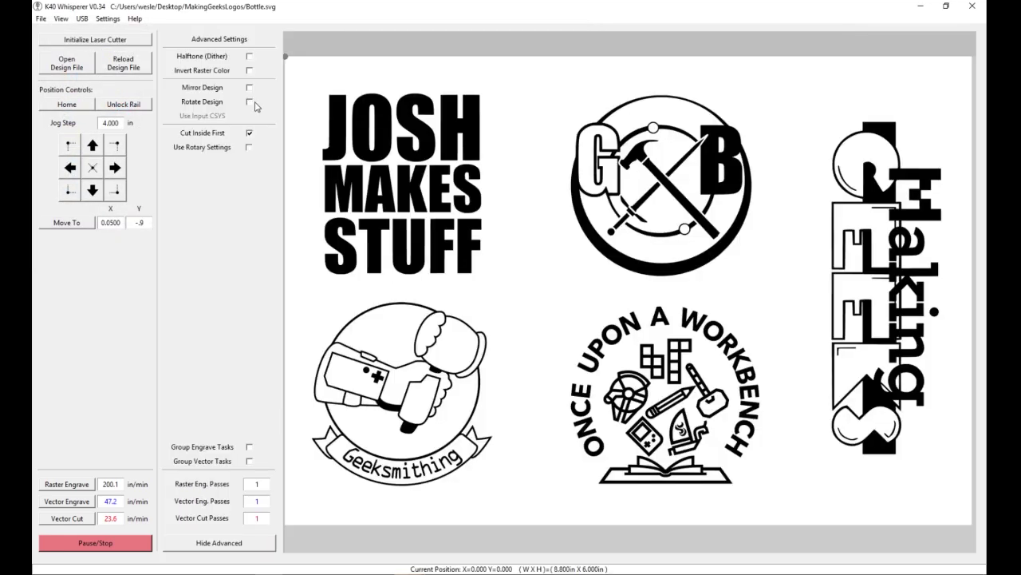
Step: Enable Rotate Design and Use Rotary Settings for the bottle layout, and unlock the laser's rail
left_click(249, 102)
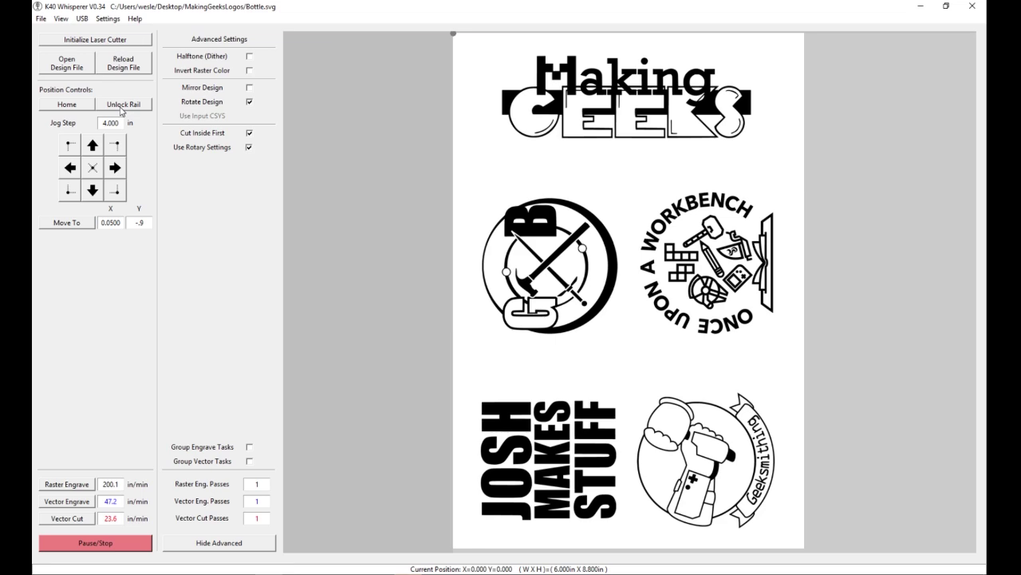
left_click(121, 105)
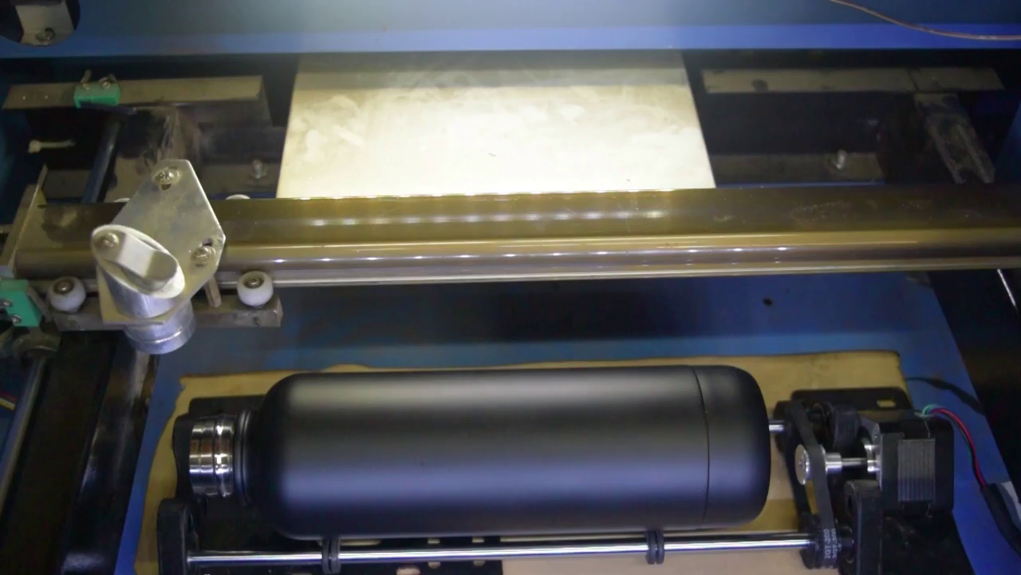